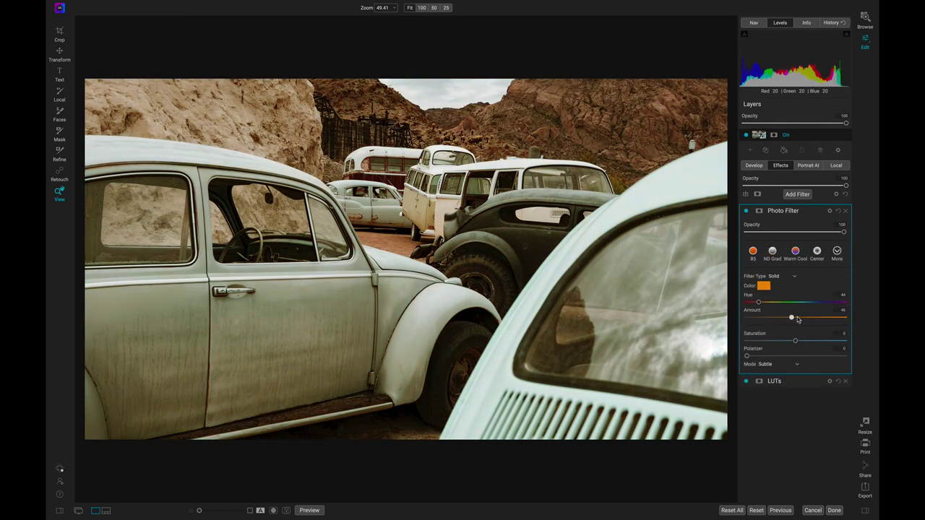
Step: Adjust the photo filter amount and polarizer to 19, then apply the Bleach Bypass Darker preset
mouse_move(795, 319)
mouse_down()
mouse_move(809, 318)
mouse_move(764, 321)
mouse_move(784, 323)
mouse_up()
mouse_move(763, 357)
mouse_down()
mouse_move(794, 355)
mouse_move(764, 357)
mouse_up()
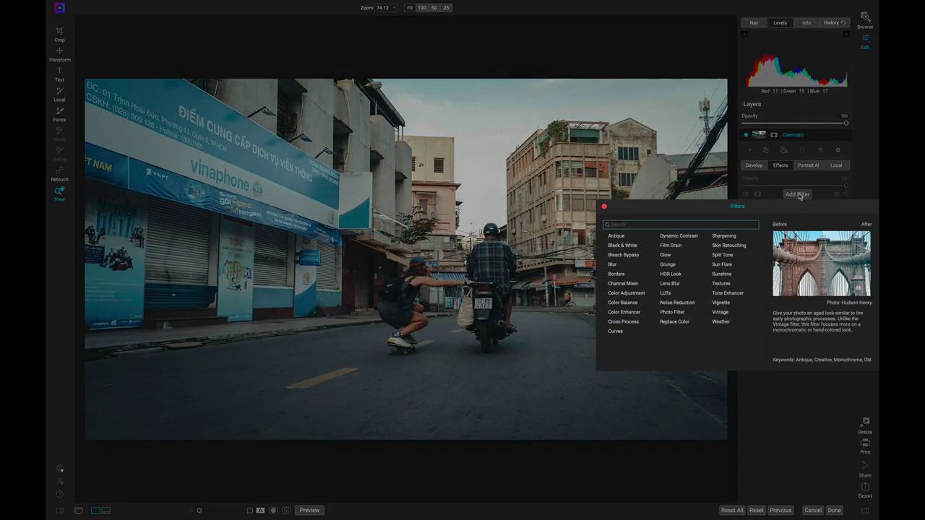
click(623, 254)
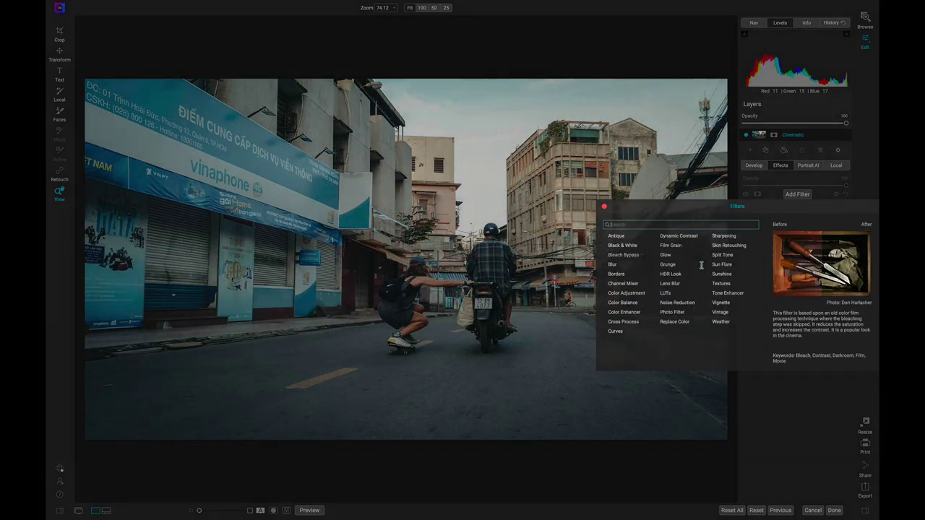
click(796, 255)
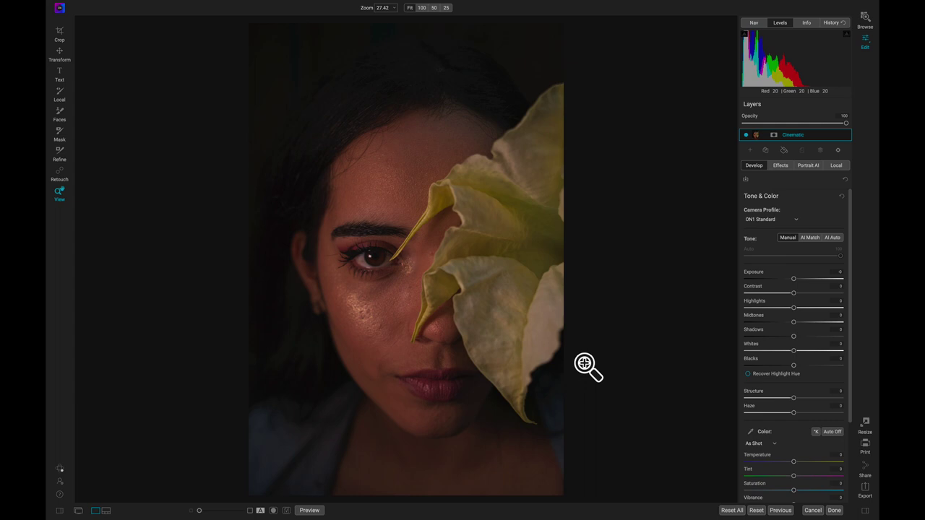
Step: Apply a 16x9 crop swapped to landscape, shifting the image so eye and flower fill the frame
key(c)
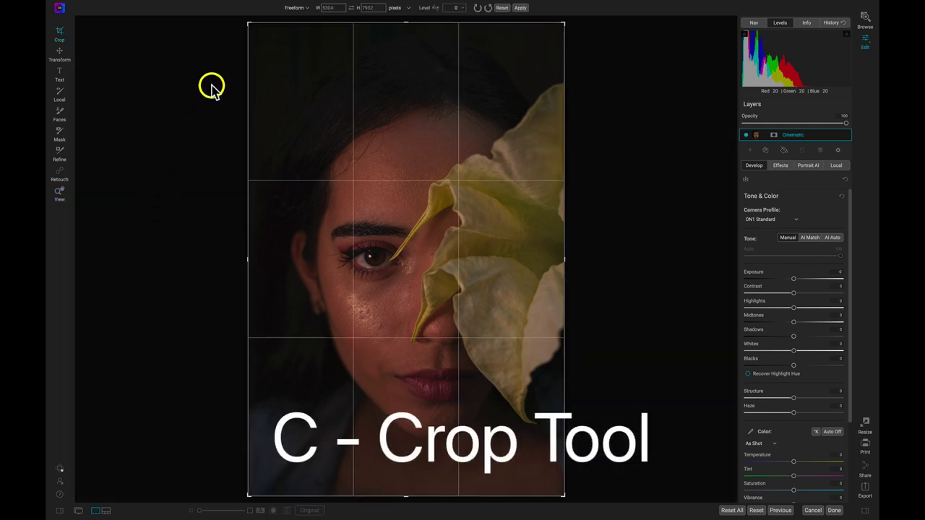
click(302, 8)
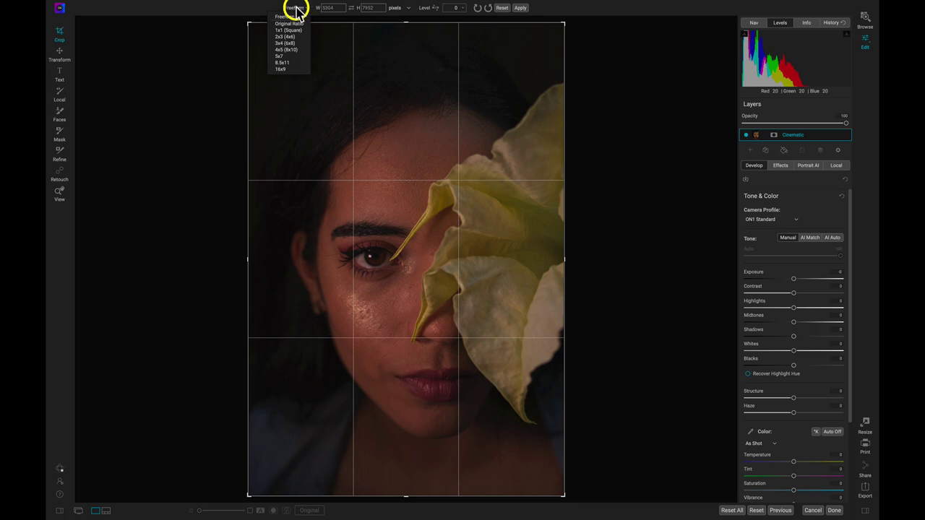
click(291, 69)
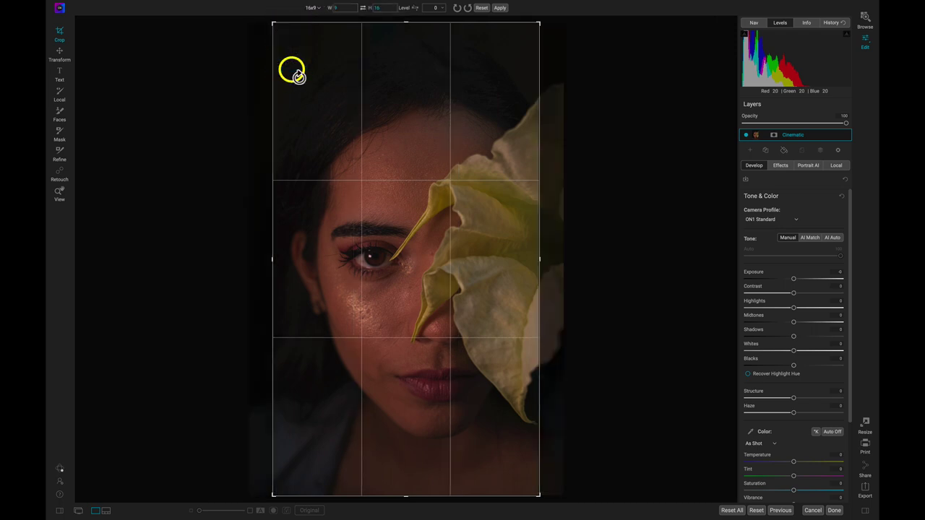
click(363, 10)
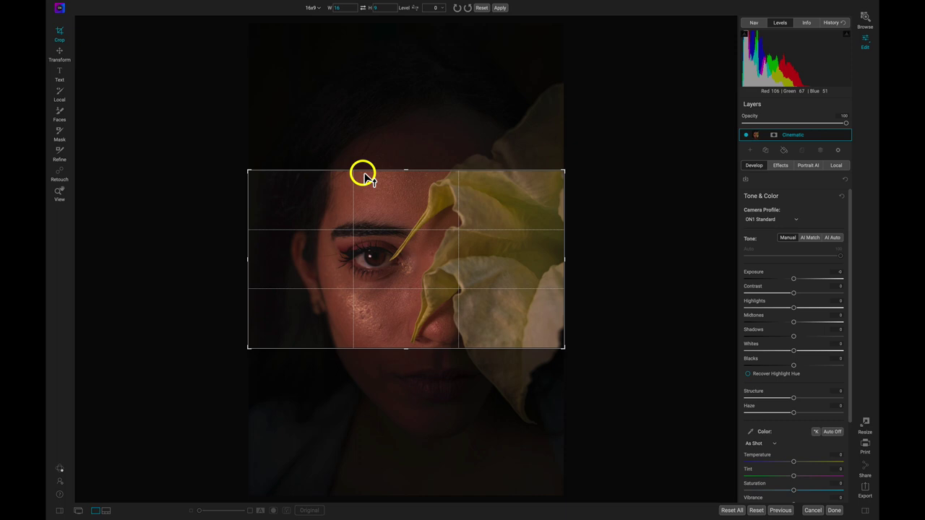
drag(370, 260, 370, 249)
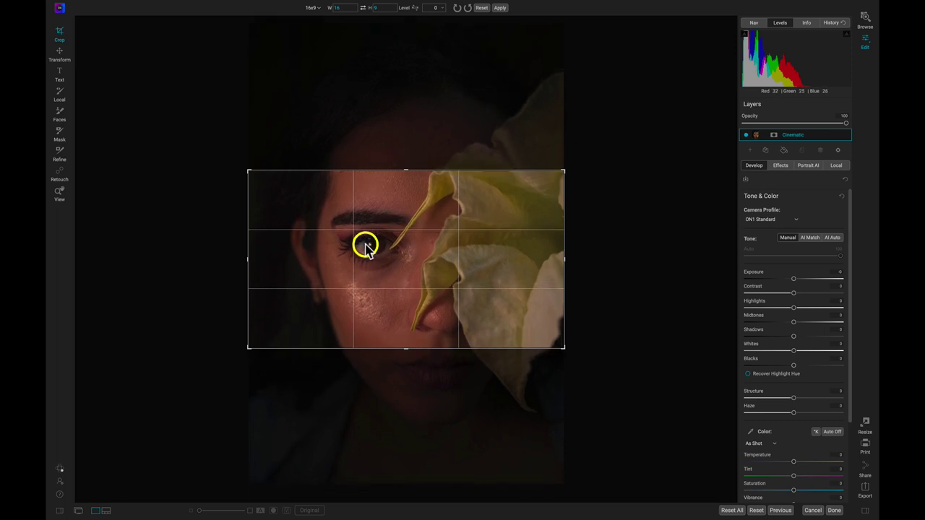
key(z)
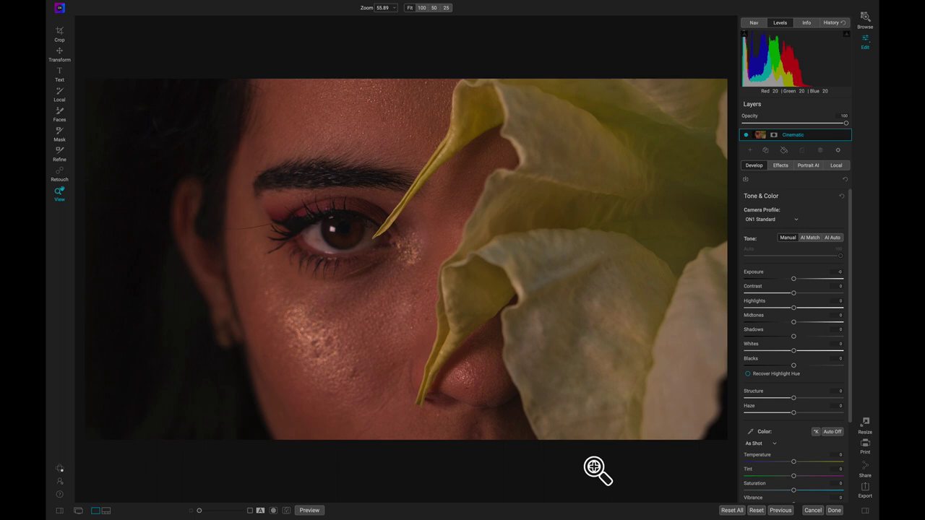
Step: Add a LUTs filter to the portrait from the Effects filter browser
click(781, 166)
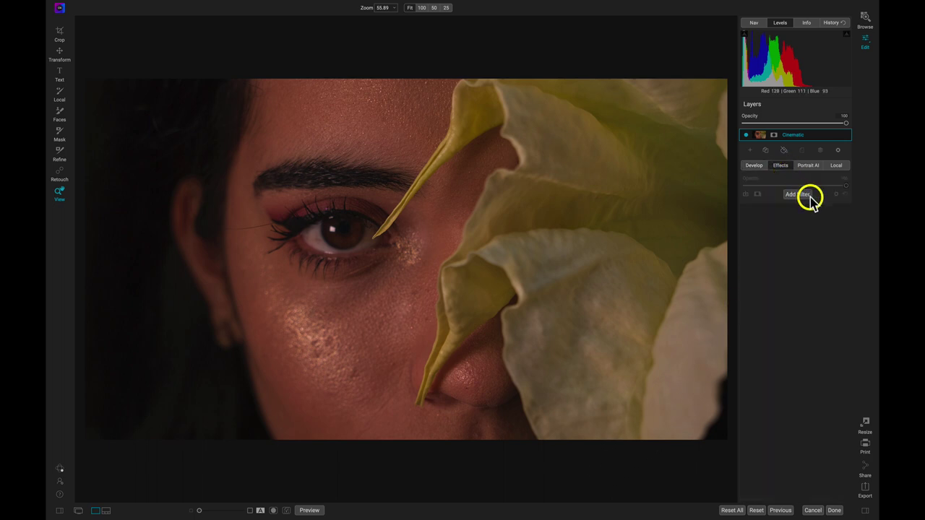
click(807, 196)
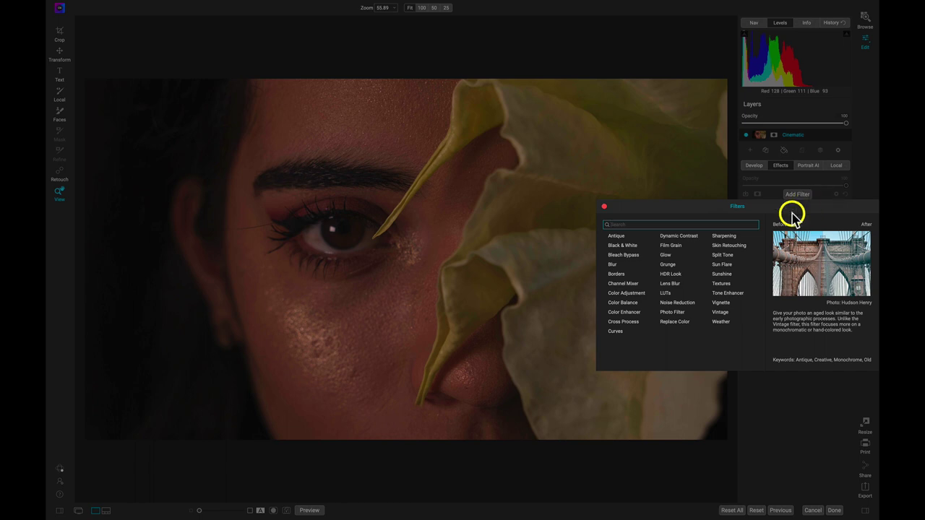
click(669, 293)
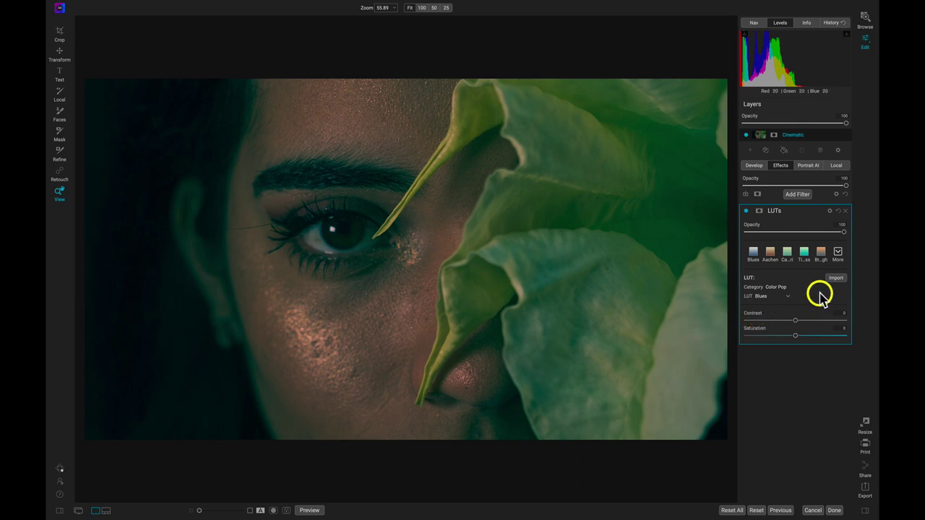
Step: Import the ten CinematicLUTs .cube files into a new 'Cinematic LUTs' category and close Extras Manager
click(845, 280)
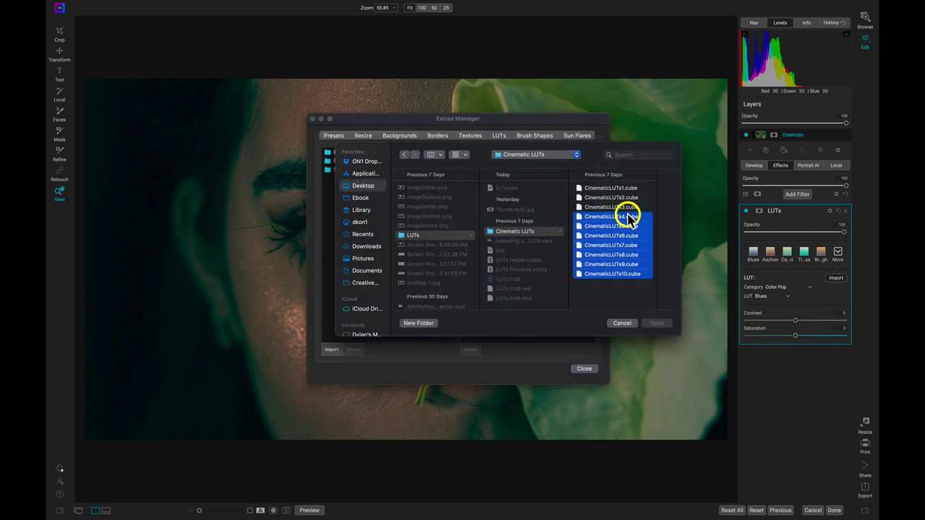
drag(624, 206, 629, 181)
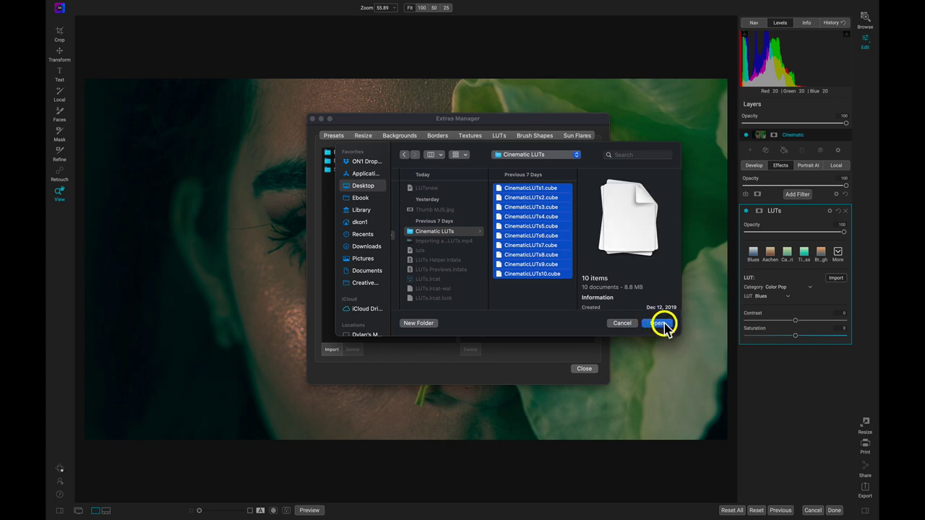
click(662, 323)
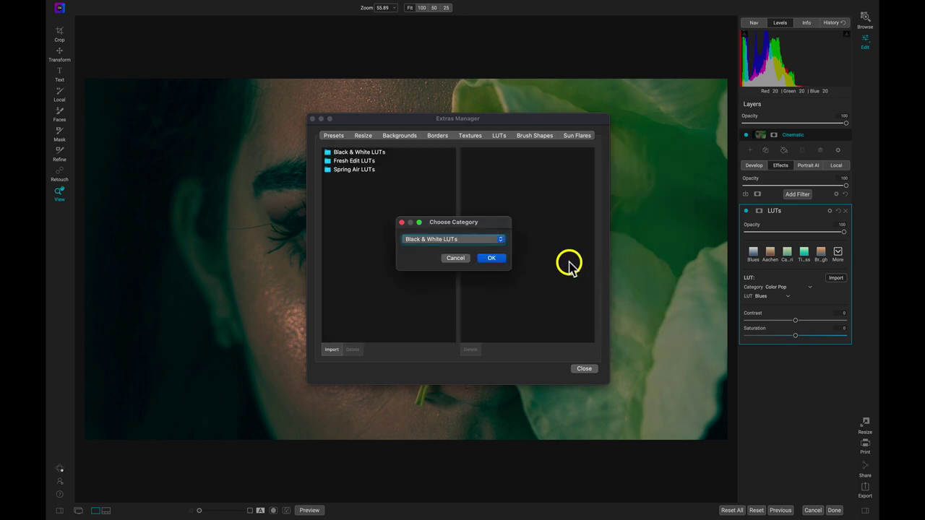
click(500, 239)
click(479, 226)
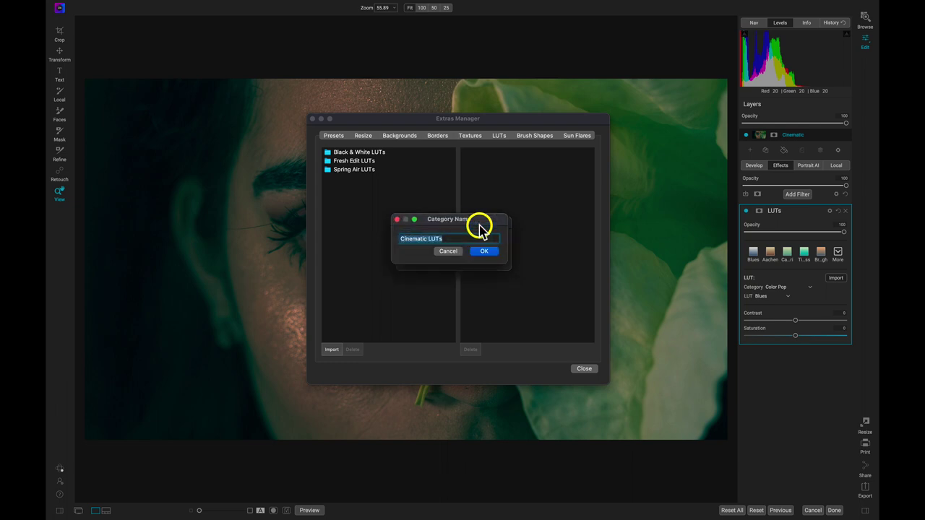
click(489, 252)
click(489, 258)
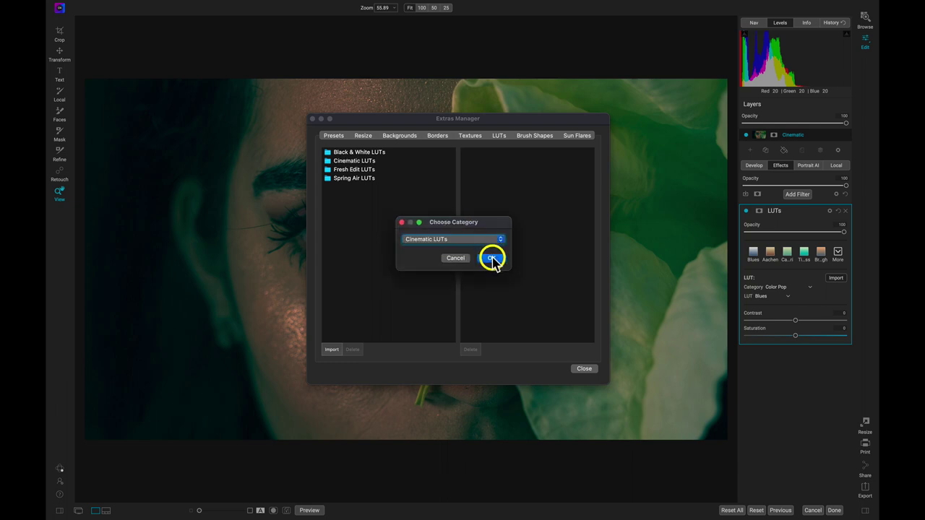
click(517, 281)
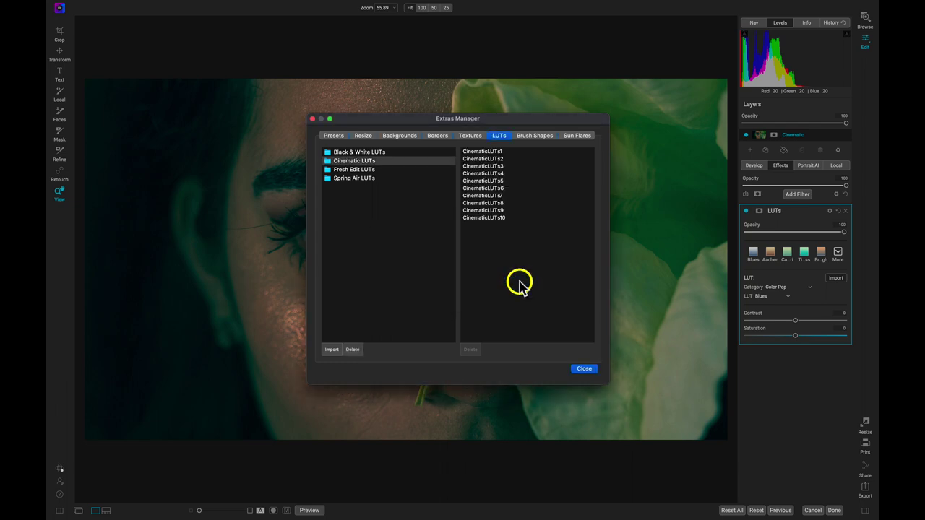
click(584, 368)
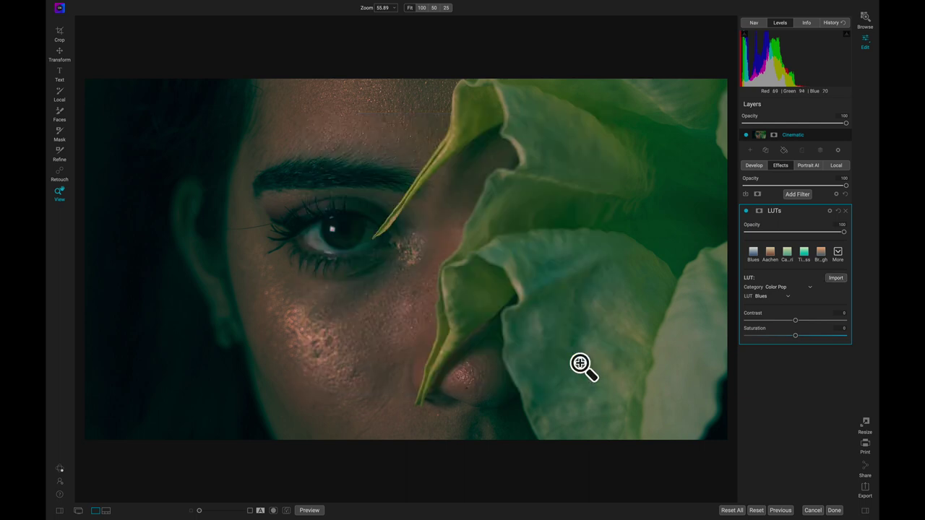
Step: Apply the CinematicLUTs2 look from the Cinematic LUTs category
click(809, 286)
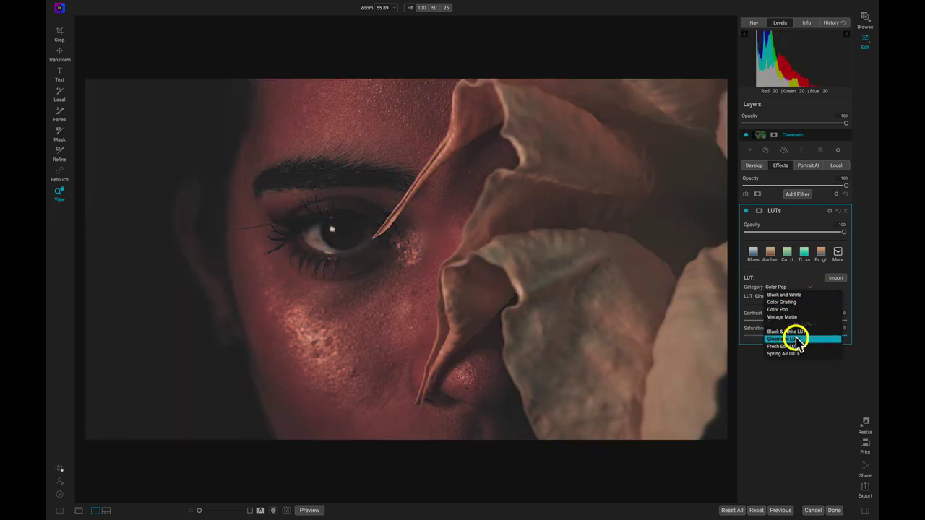
click(795, 339)
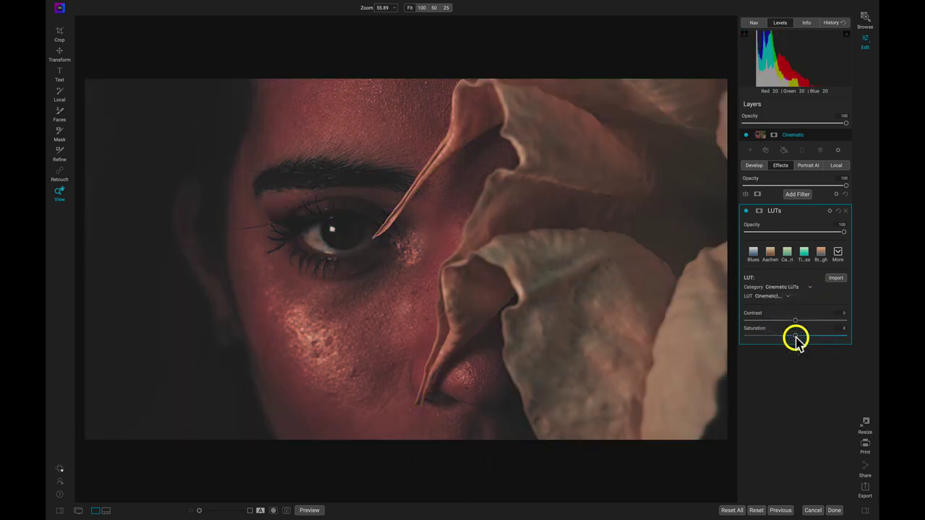
click(787, 296)
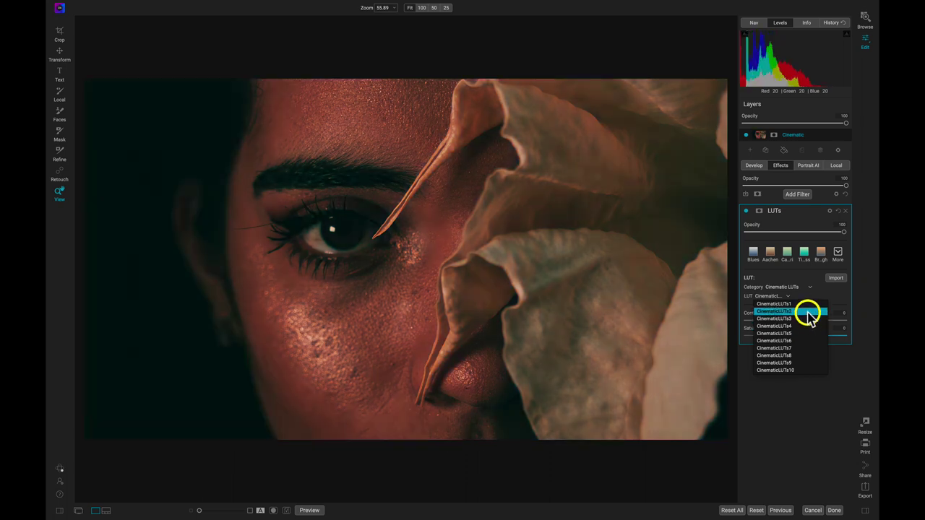
click(807, 314)
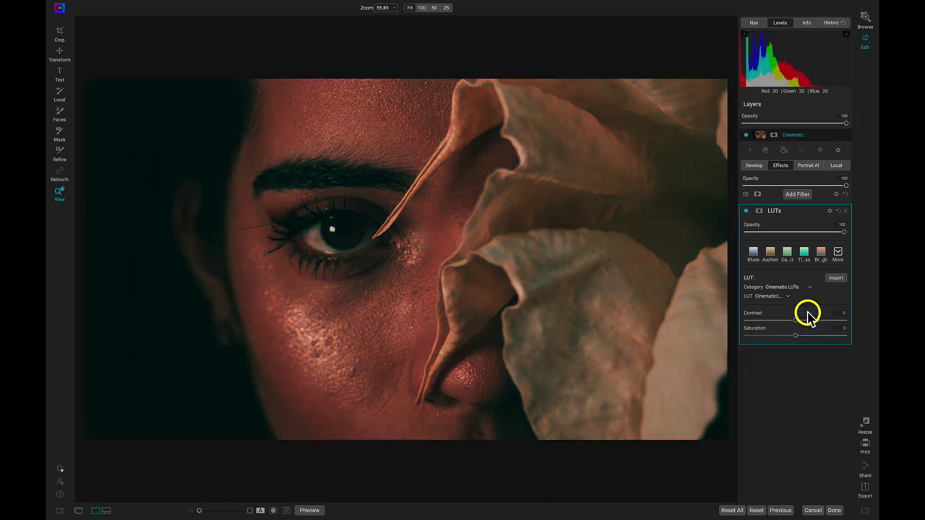
Step: Set the LUT to contrast -11, saturation 7 and opacity 81, toggling it to compare
mouse_move(792, 323)
mouse_down()
mouse_move(758, 326)
mouse_move(820, 326)
mouse_move(781, 320)
mouse_move(802, 335)
mouse_up()
drag(838, 232, 824, 234)
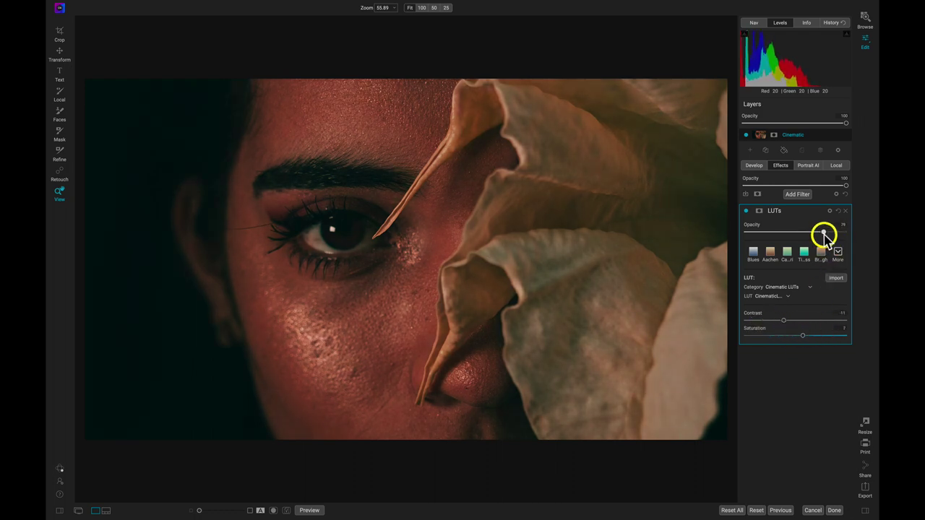
click(747, 211)
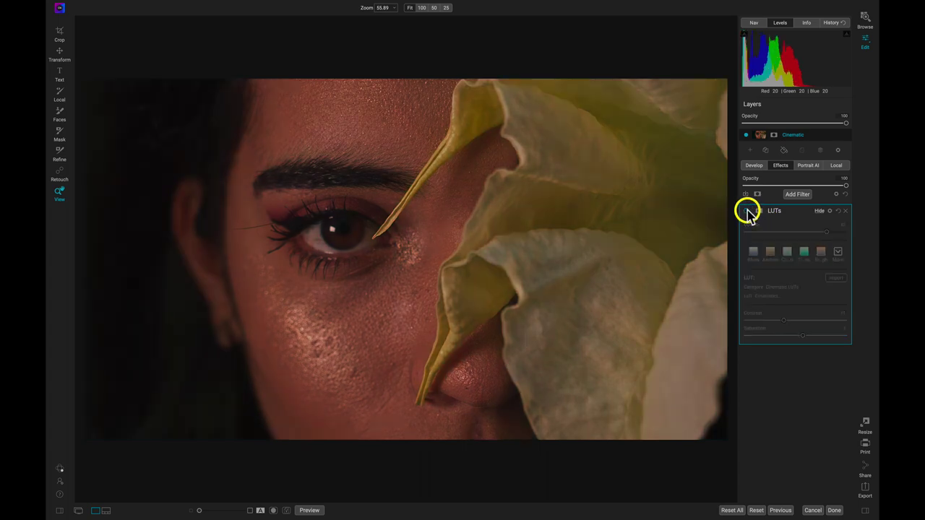
click(747, 211)
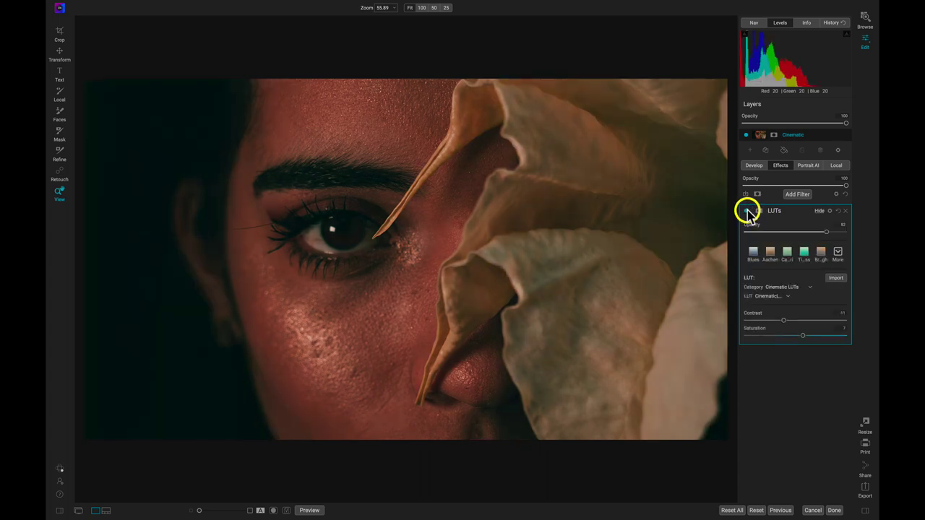
Step: Add a Borders filter, replacing the white preset with the dark Viewfinder 002 focusing-screen border
click(797, 194)
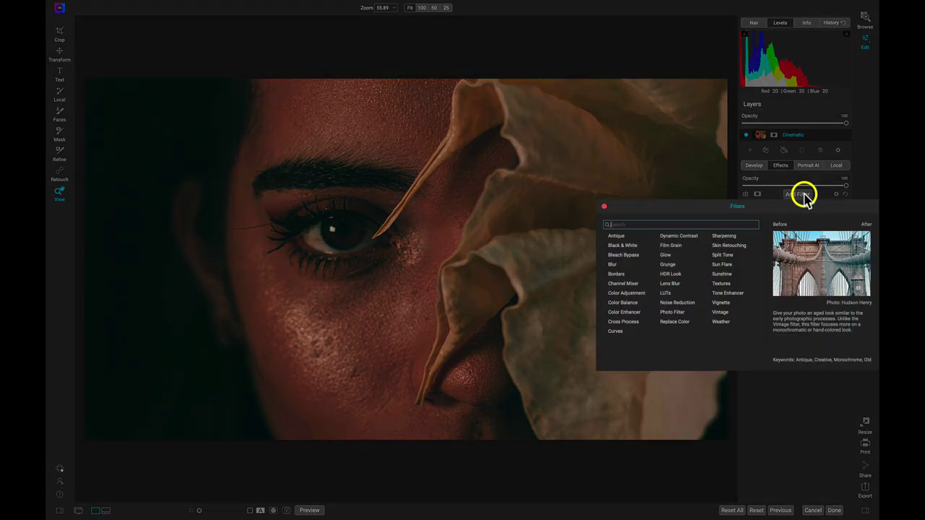
click(623, 278)
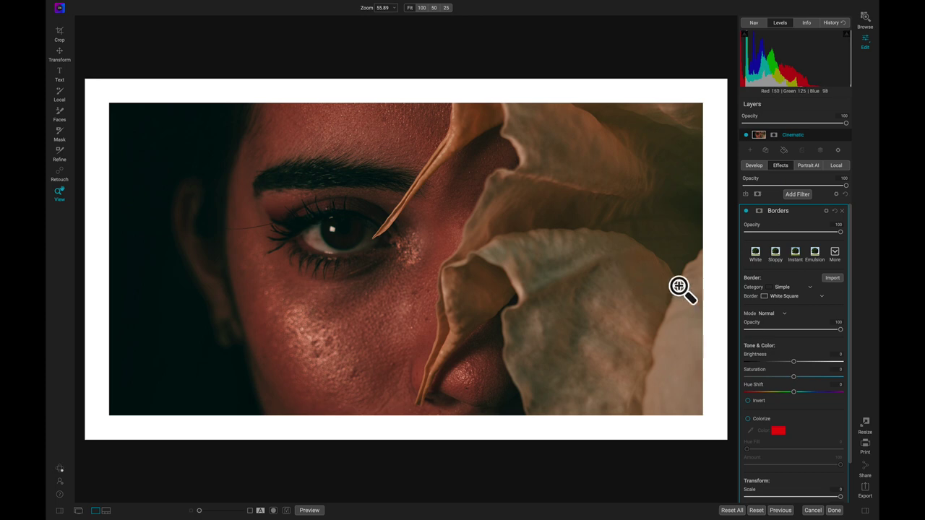
click(755, 253)
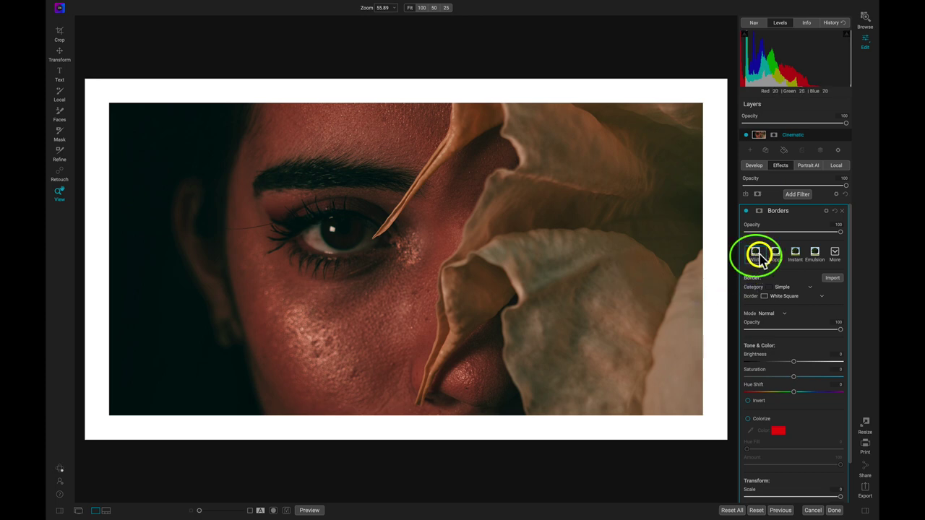
click(755, 255)
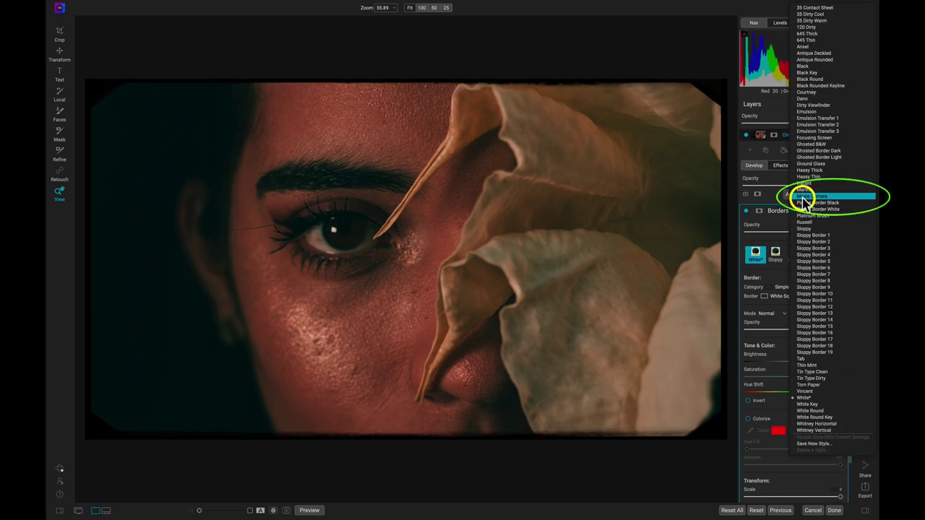
click(838, 138)
click(801, 195)
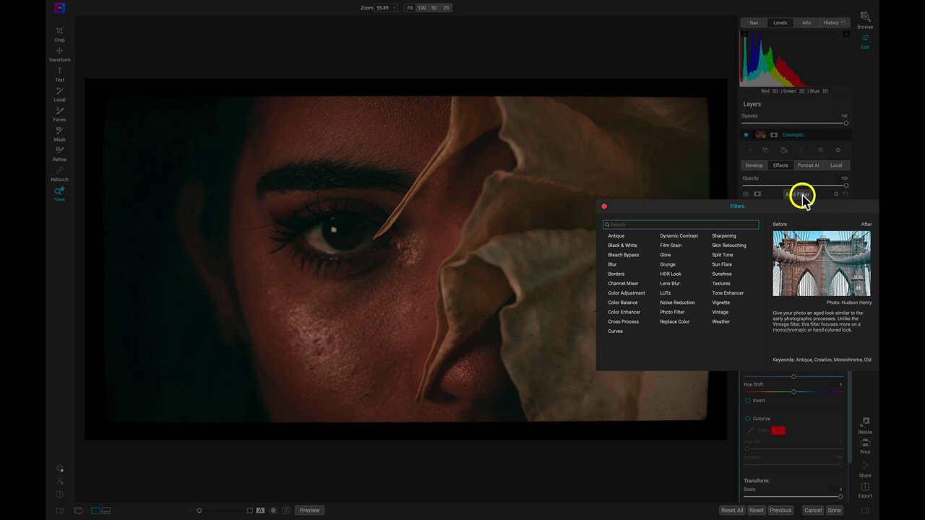
Step: Add a Skylight Photo Filter with Amount 67 and Polarizer 45
click(679, 314)
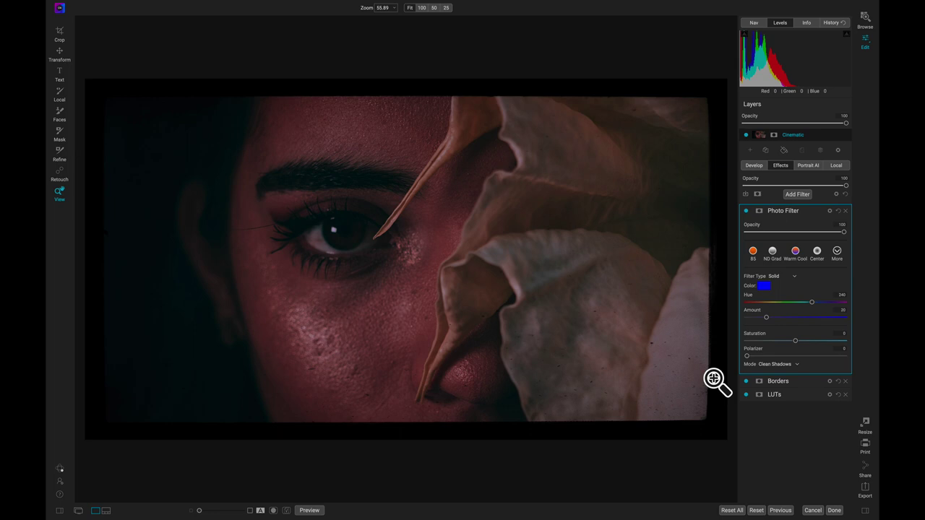
click(837, 251)
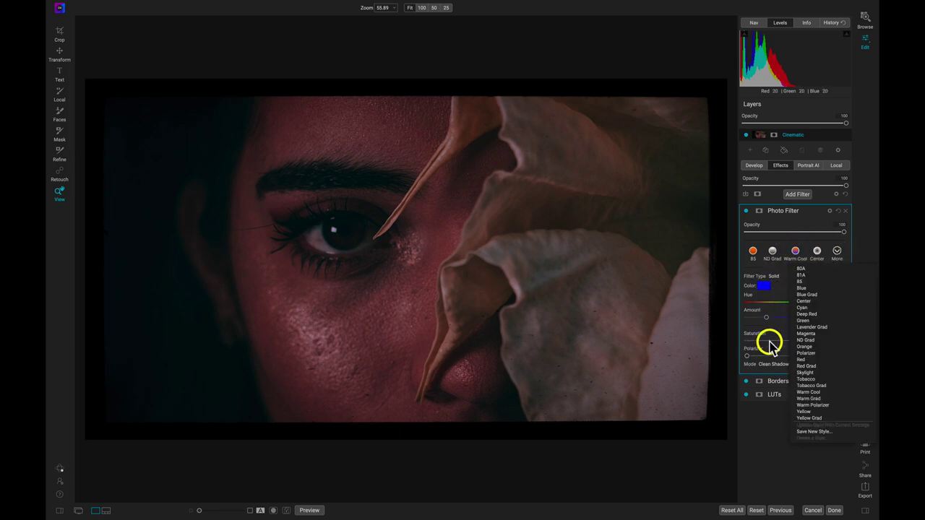
click(797, 373)
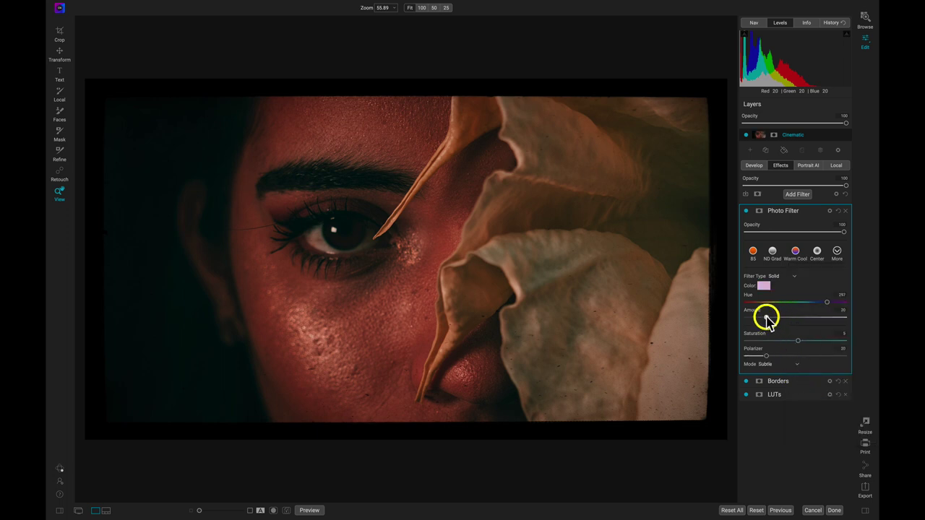
drag(765, 317, 807, 324)
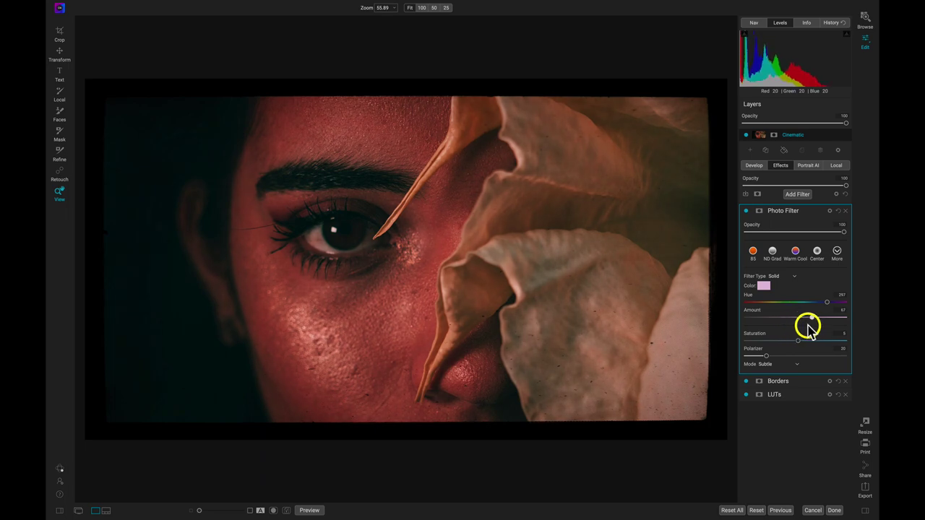
drag(766, 357, 791, 356)
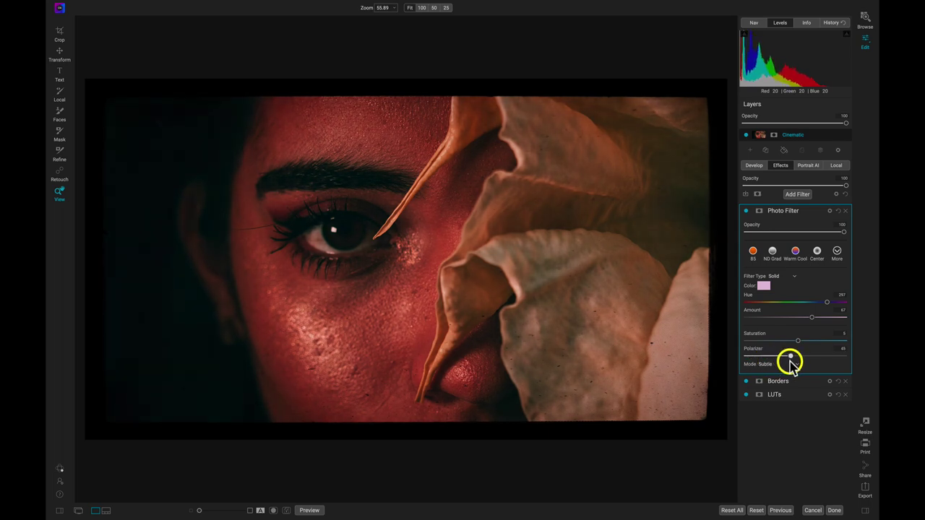
key(backslash)
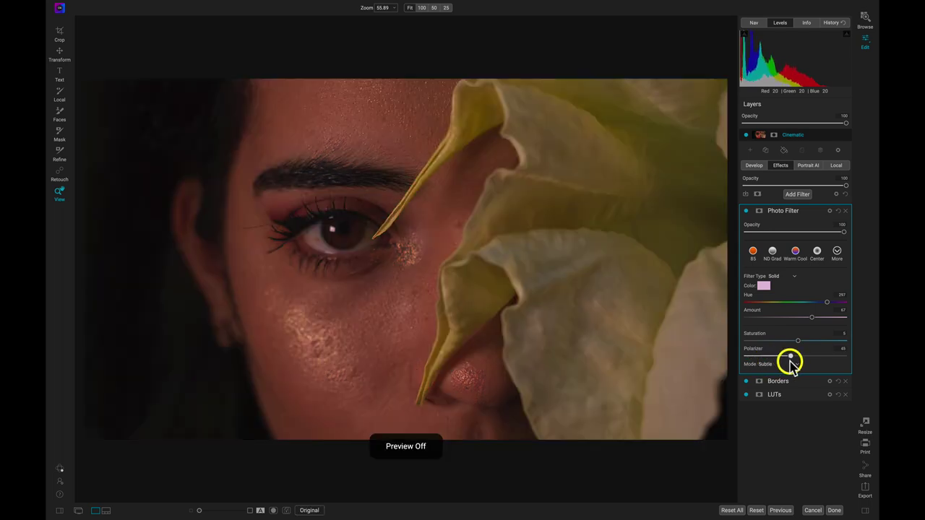
key(backslash)
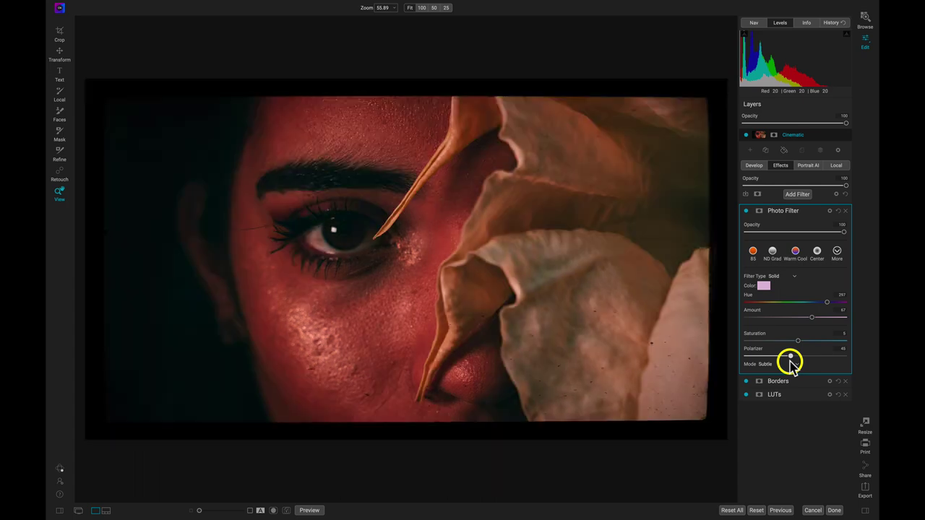